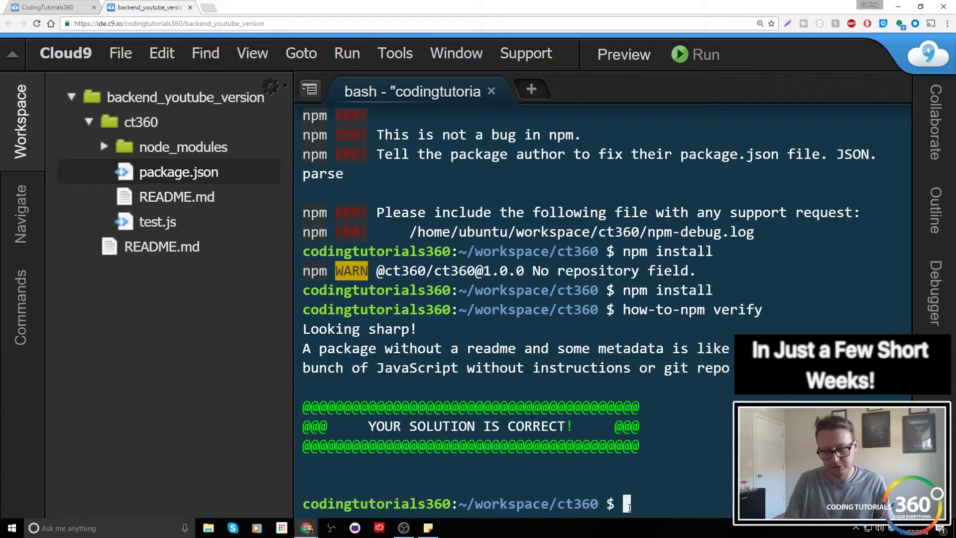
type("-np")
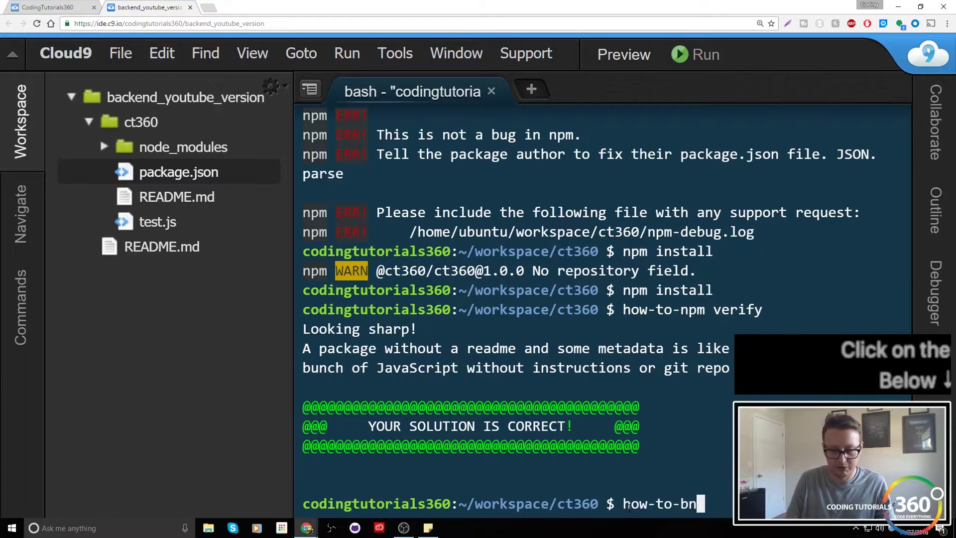
type("m")
Launch how-to-npm and open the '08 Publish' lesson instructions
key("Return")
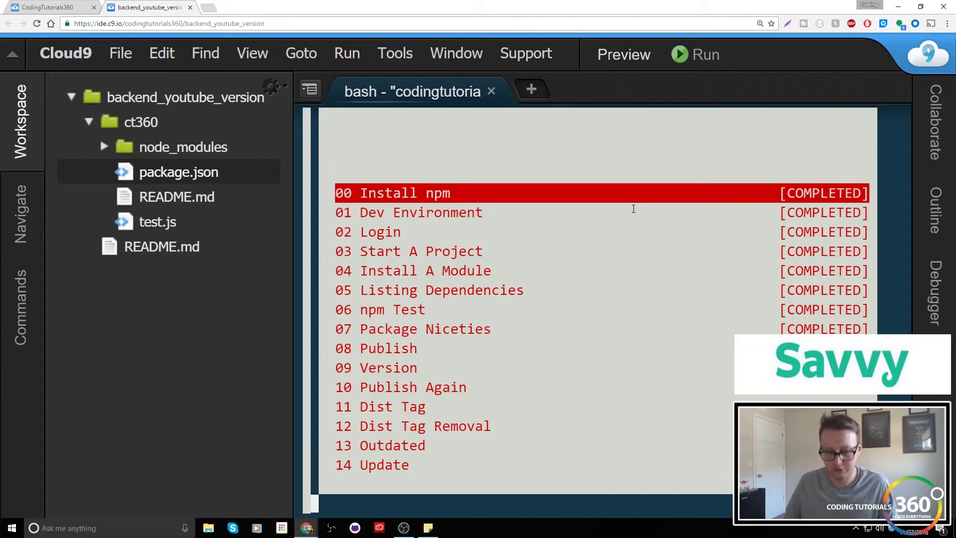
key("Down")
key("Down")
key("Down")
key("Down")
key("Down")
key("Down")
key("Down")
key("Down")
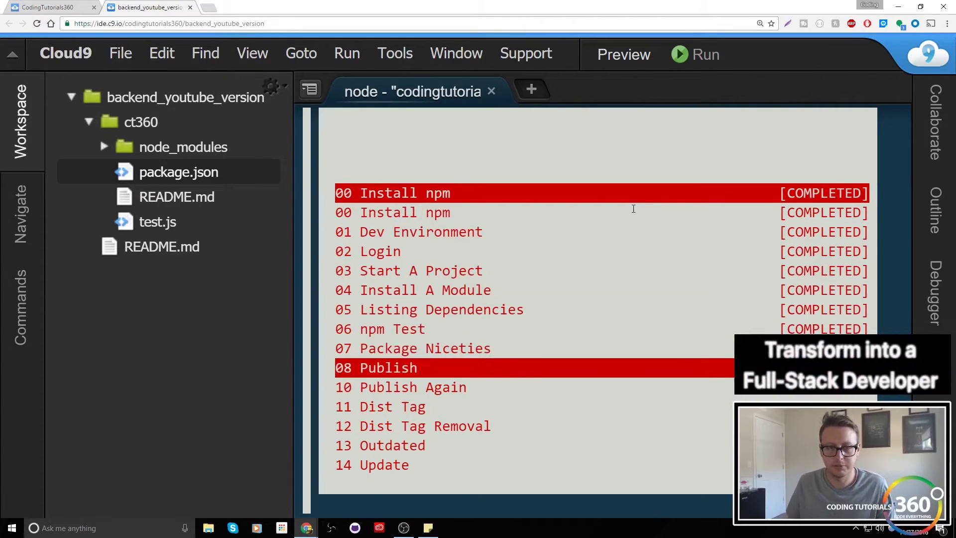
key("Return")
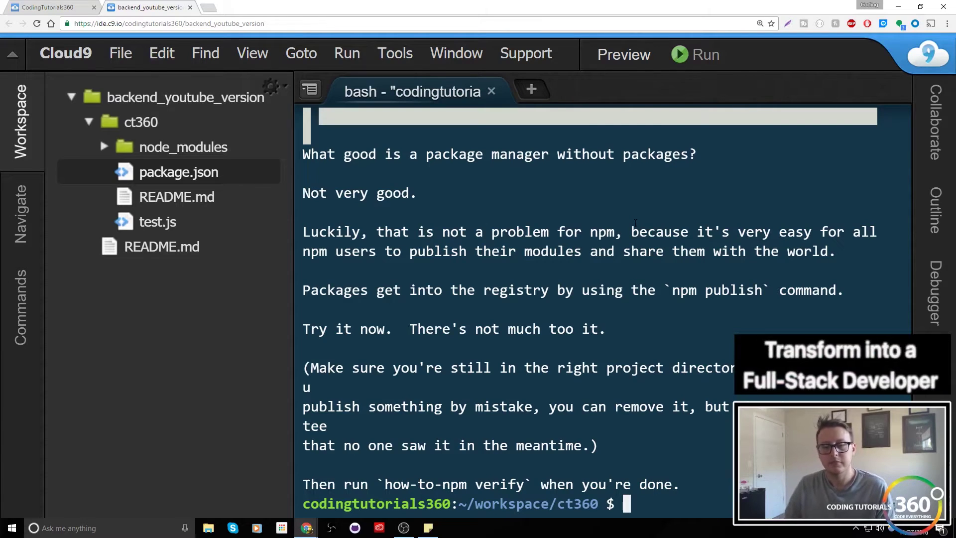
type("npm pu")
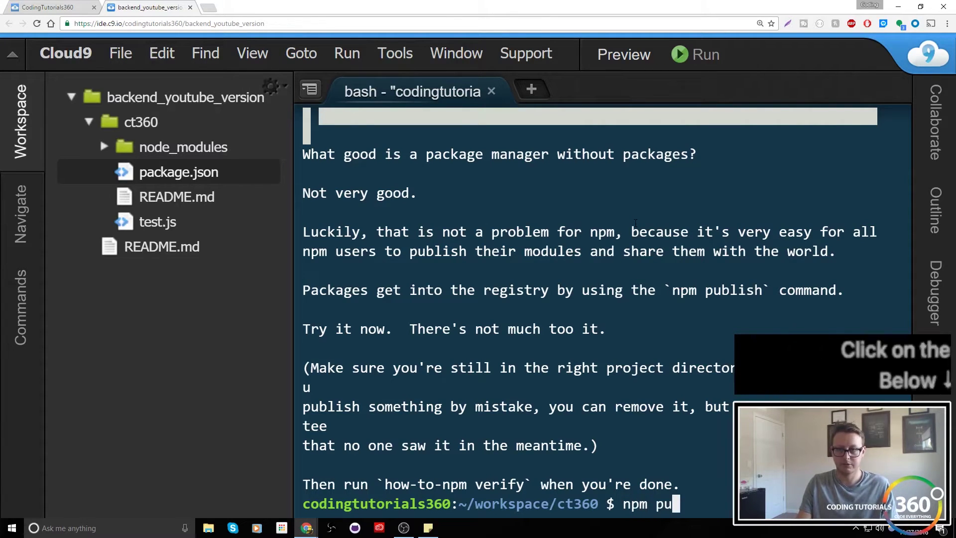
type("blish")
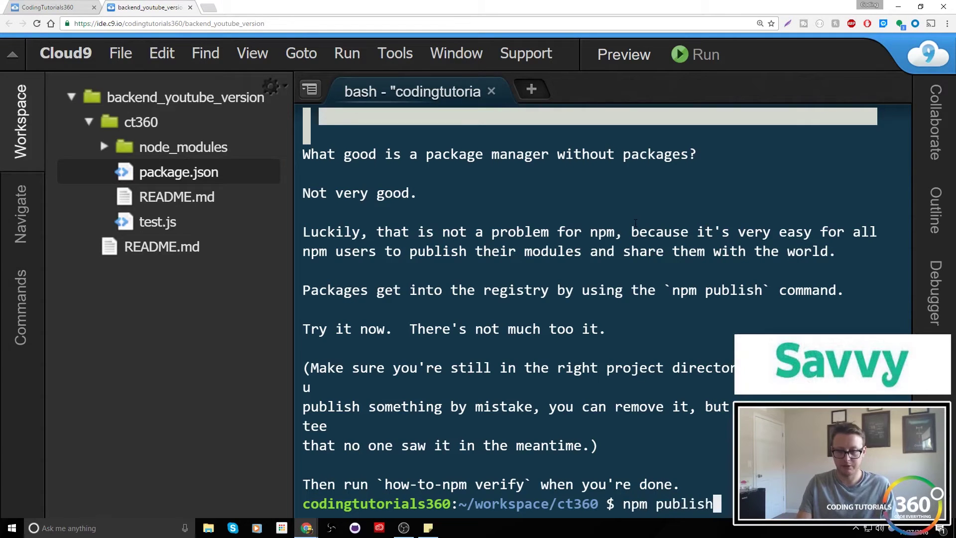
key("Return")
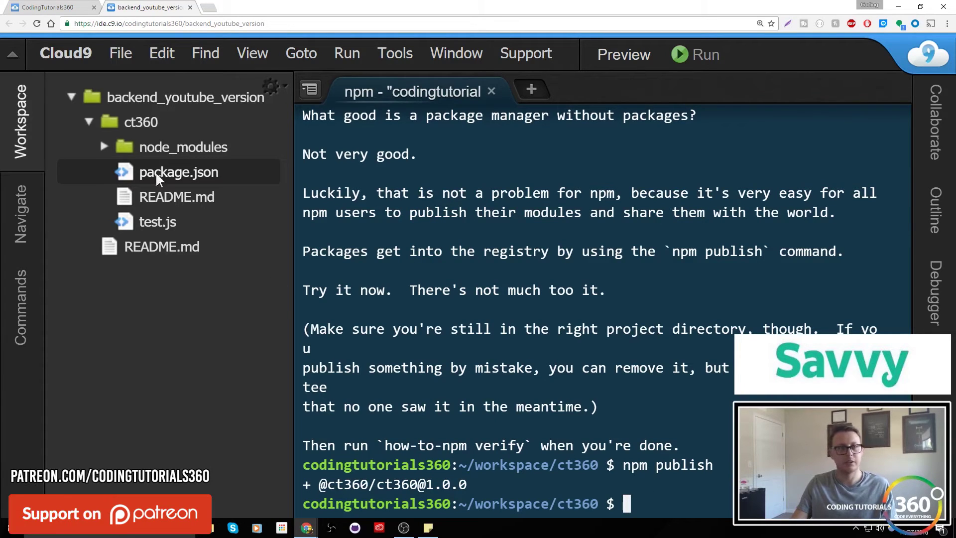
left_click(179, 173)
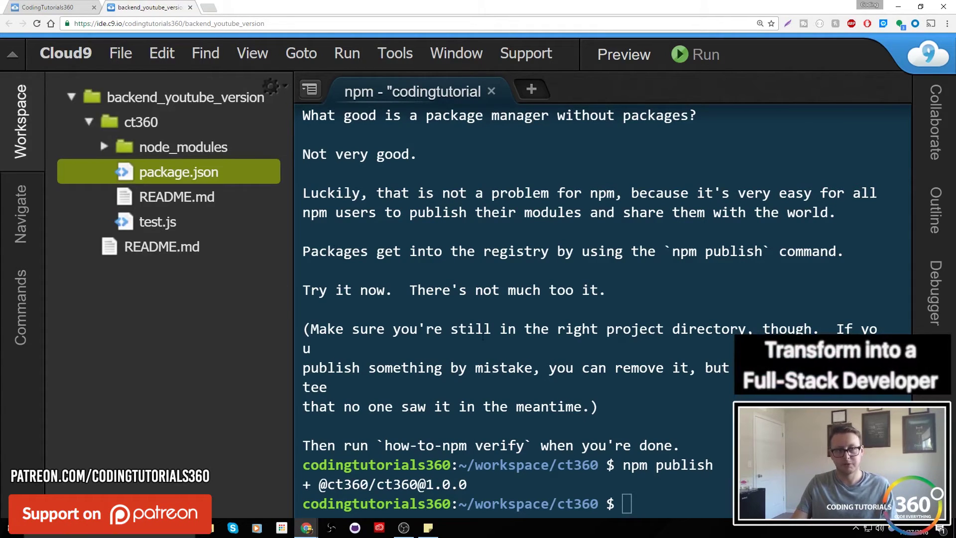
left_click(647, 515)
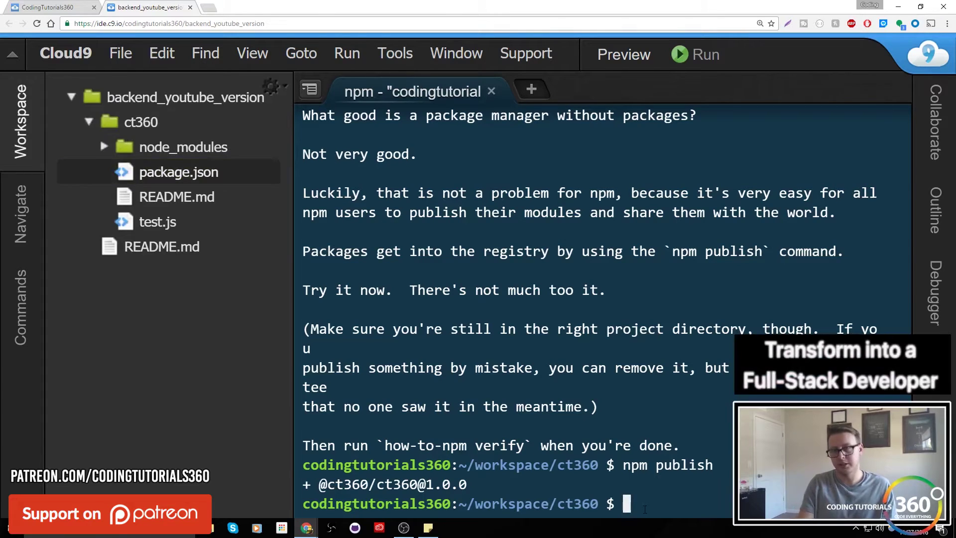
type("ho")
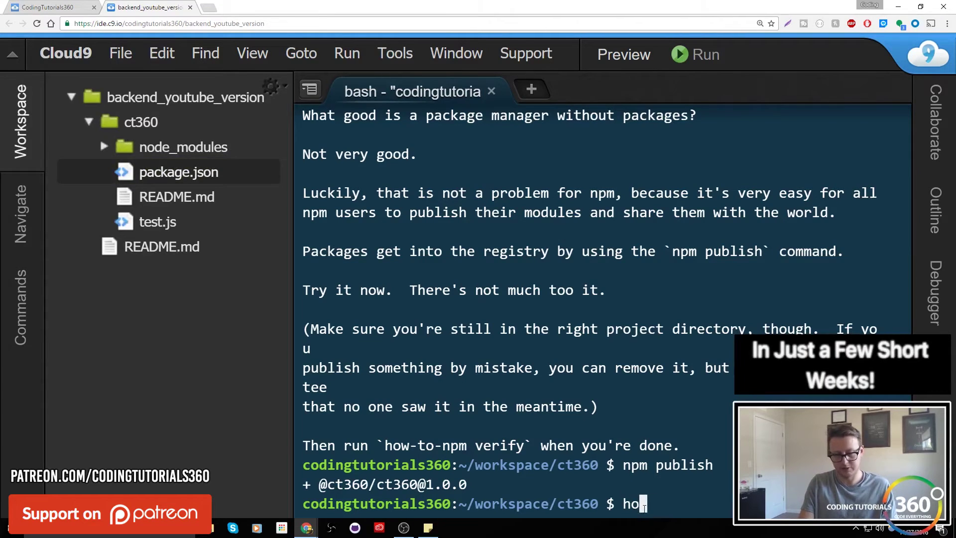
type("w-to-verif")
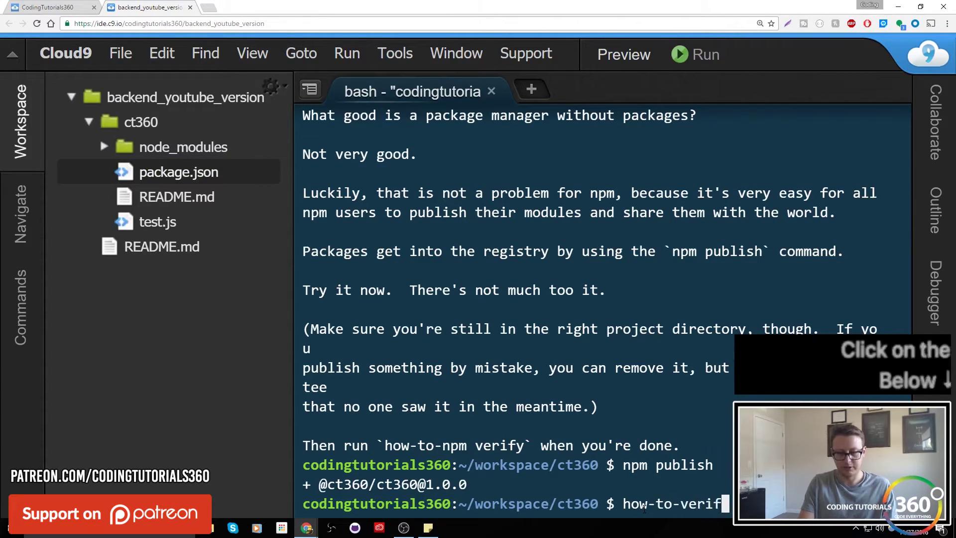
type("y")
Run how-to-npm verify, correcting the mistyped how-to-verify, until the solution passes
key("Return")
type("how-to-npm ver")
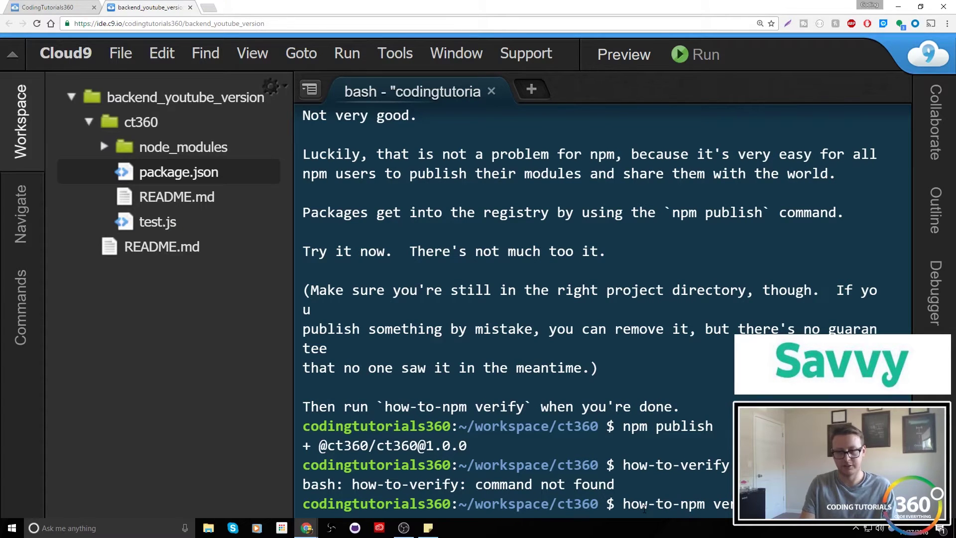
key("Return")
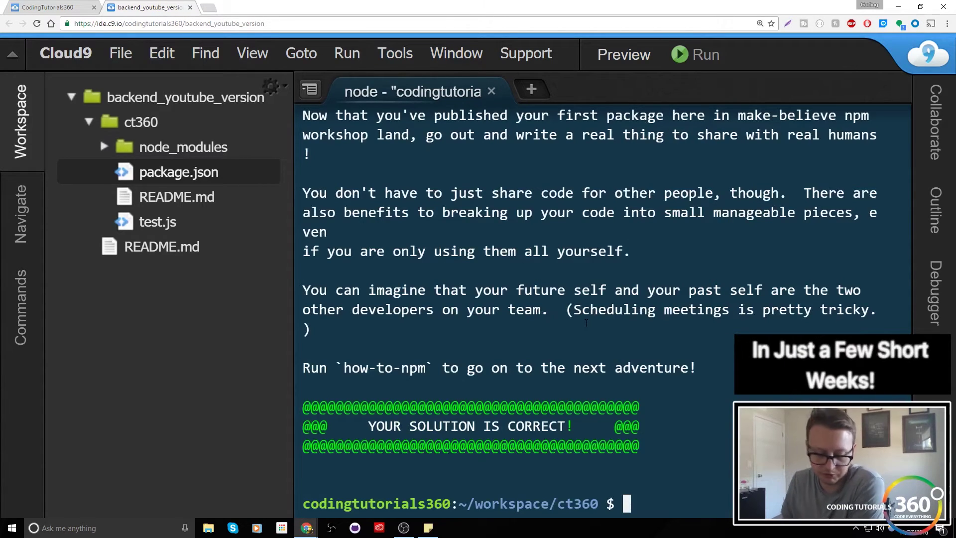
type("how-t")
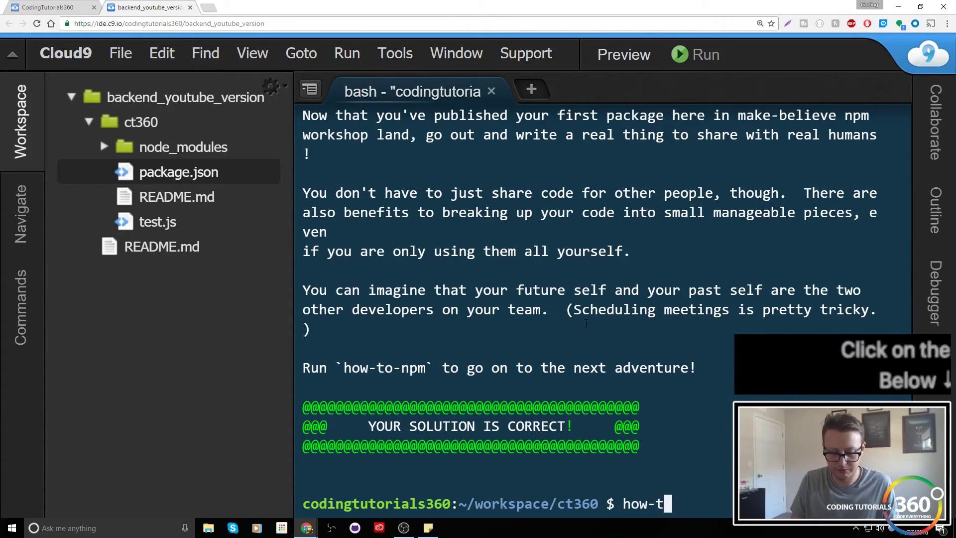
type("o-")
key("BackSpace")
key("BackSpace")
key("BackSpace")
key("BackSpace")
key("BackSpace")
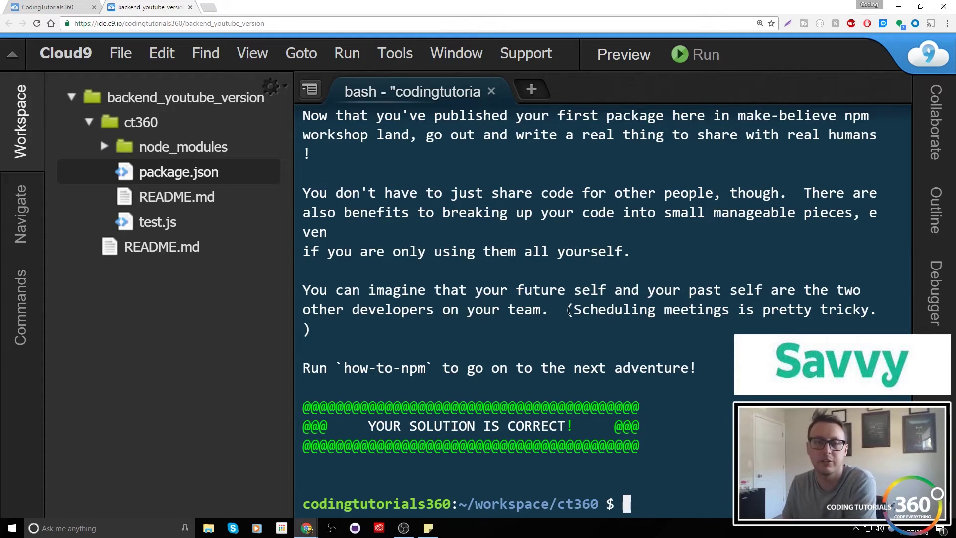
scroll(568, 309, "up", 5)
scroll(567, 310, "down", 2)
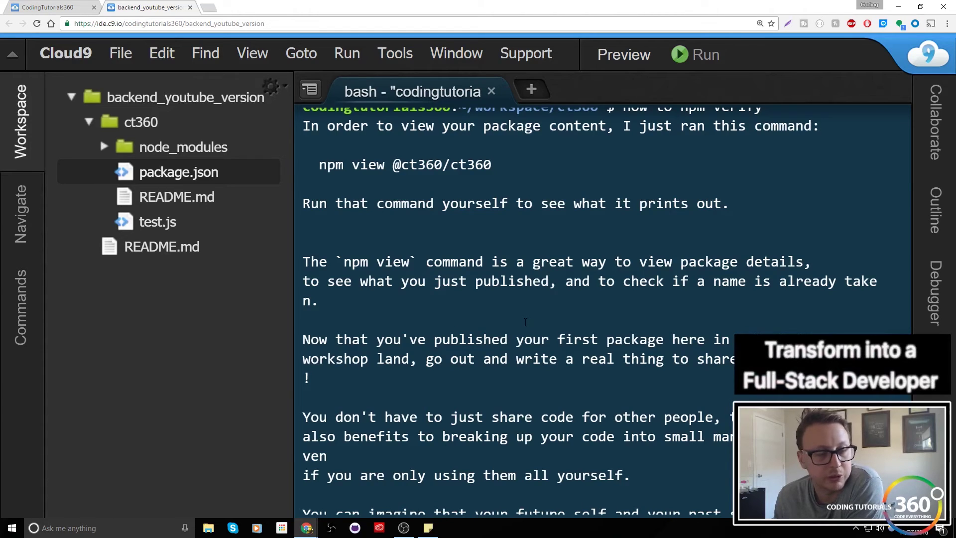
scroll(525, 323, "down", 4)
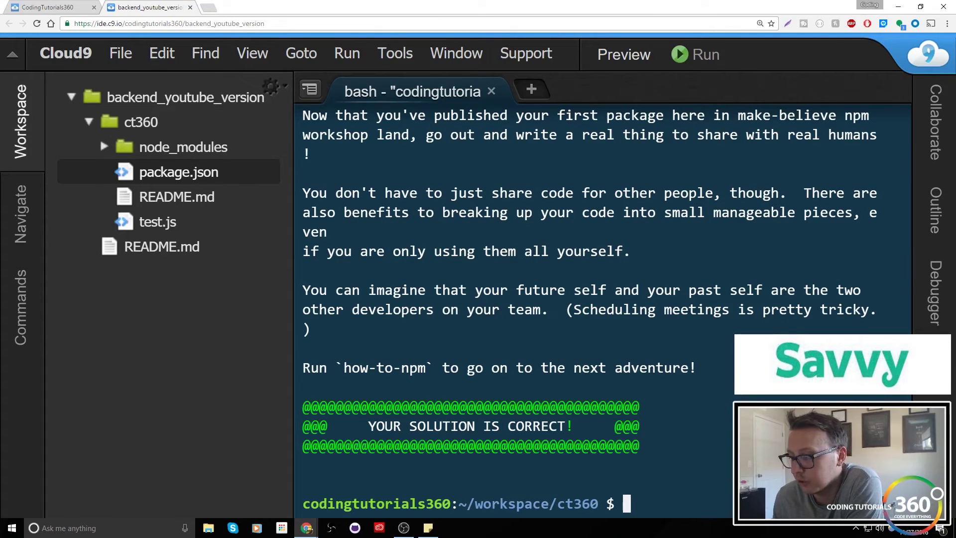
key("alt+Tab")
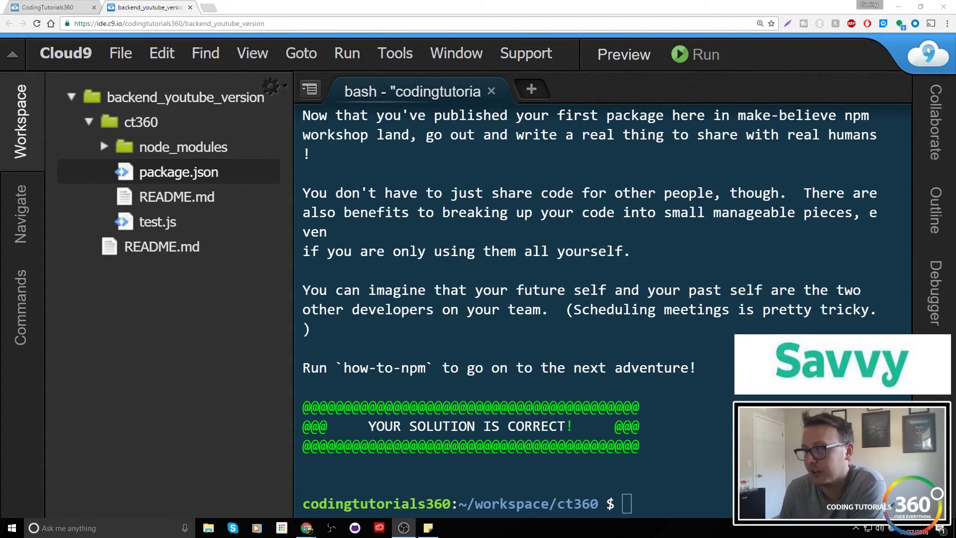